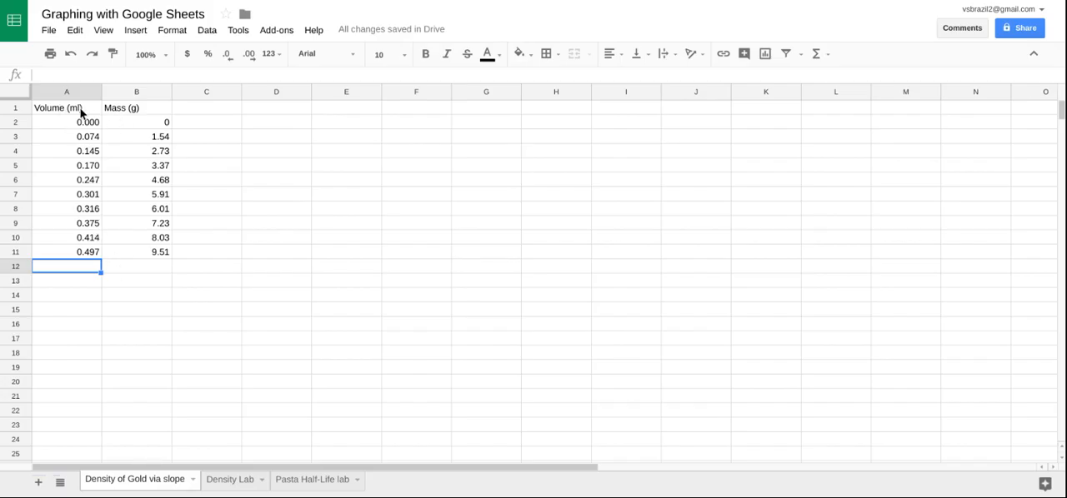
- Insert a chart from the volume and mass data in A1:B11 and place it beside the table near the top rows
{"action": "left_click", "coordinate": [73, 112]}
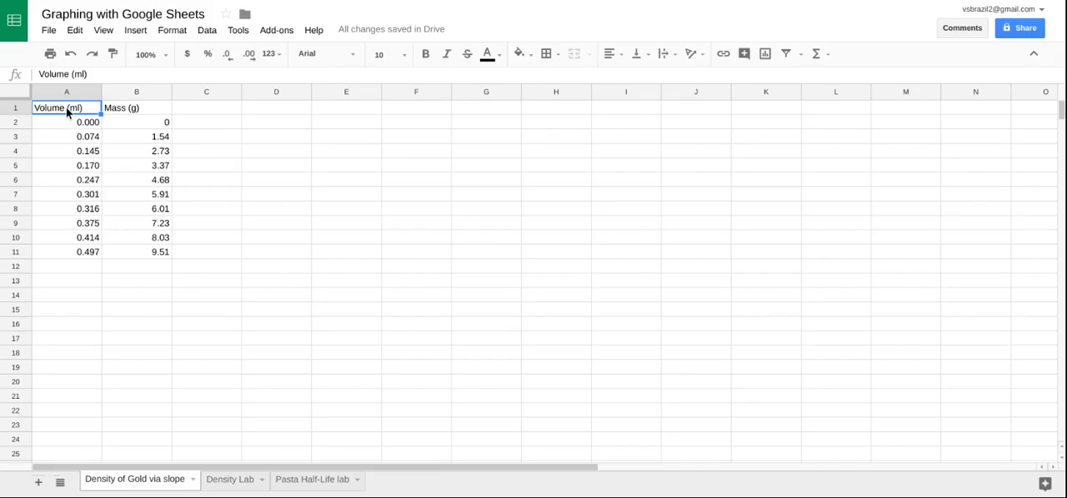
{"action": "mouse_move", "coordinate": [65, 108]}
{"action": "left_mouse_down"}
{"action": "mouse_move", "coordinate": [114, 169]}
{"action": "mouse_move", "coordinate": [150, 241]}
{"action": "mouse_move", "coordinate": [145, 255]}
{"action": "left_mouse_up"}
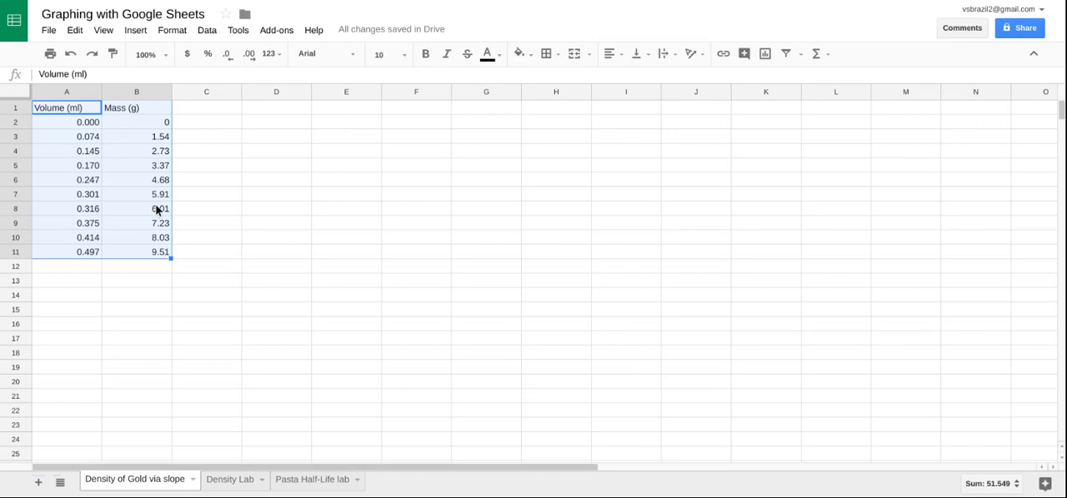
{"action": "left_click", "coordinate": [764, 53]}
{"action": "left_click_drag", "start_coordinate": [569, 273], "coordinate": [581, 232]}
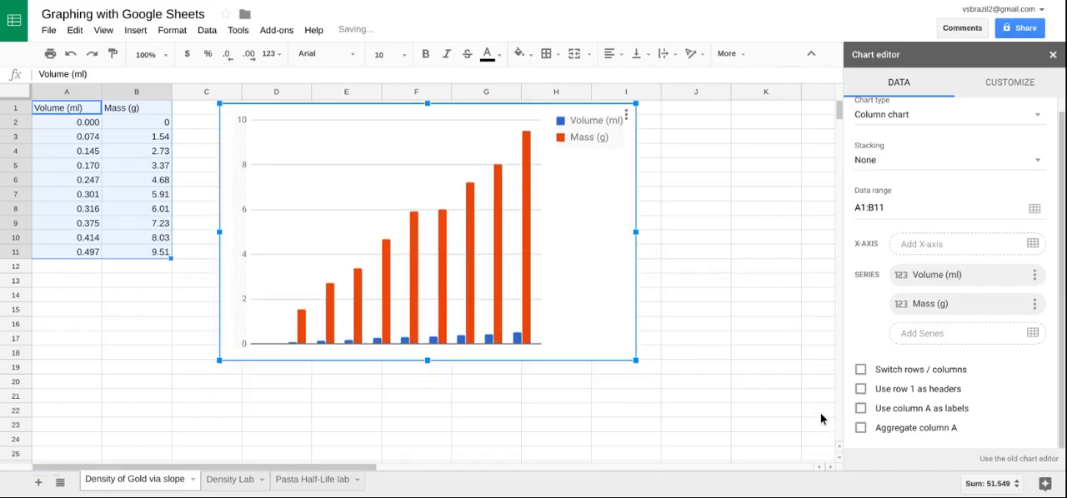
- Change the chart type to a scatter chart
{"action": "left_click", "coordinate": [917, 114]}
{"action": "scroll", "coordinate": [917, 256], "scroll_direction": "down", "scroll_amount": 3}
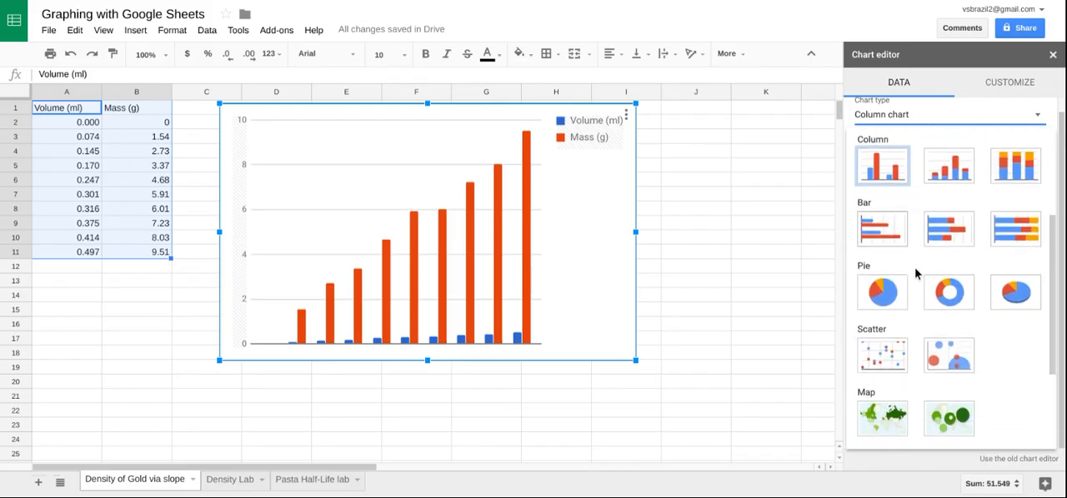
{"action": "left_click", "coordinate": [894, 361]}
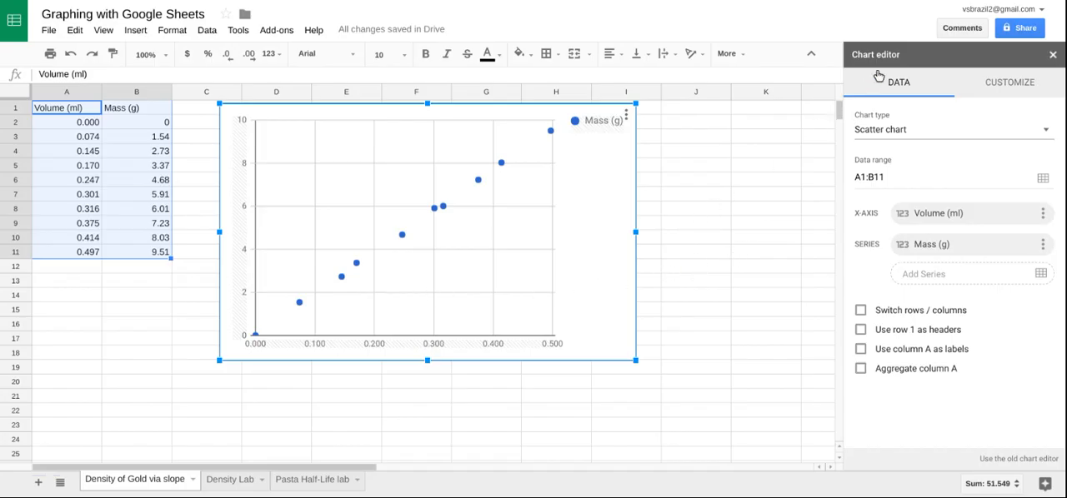
{"action": "left_click", "coordinate": [1017, 86]}
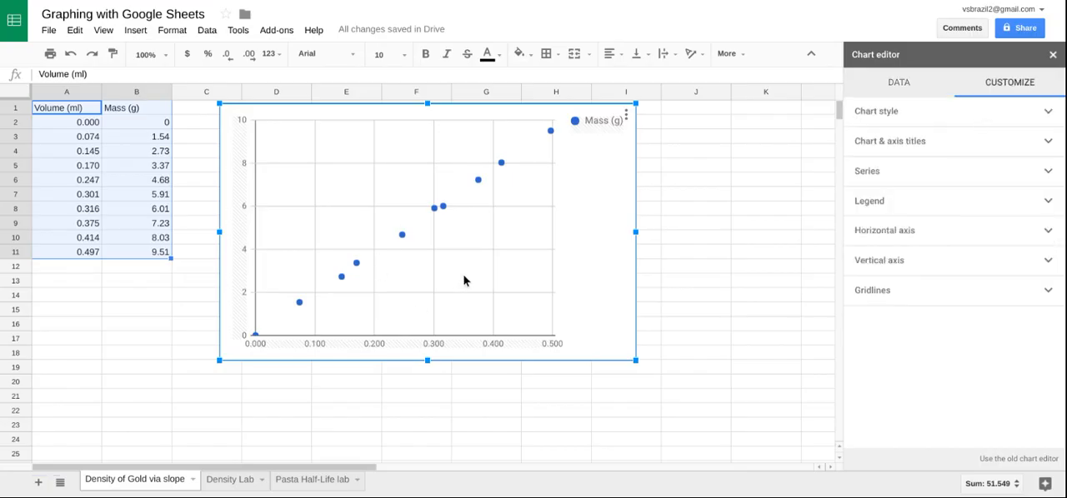
{"action": "left_click", "coordinate": [1052, 55]}
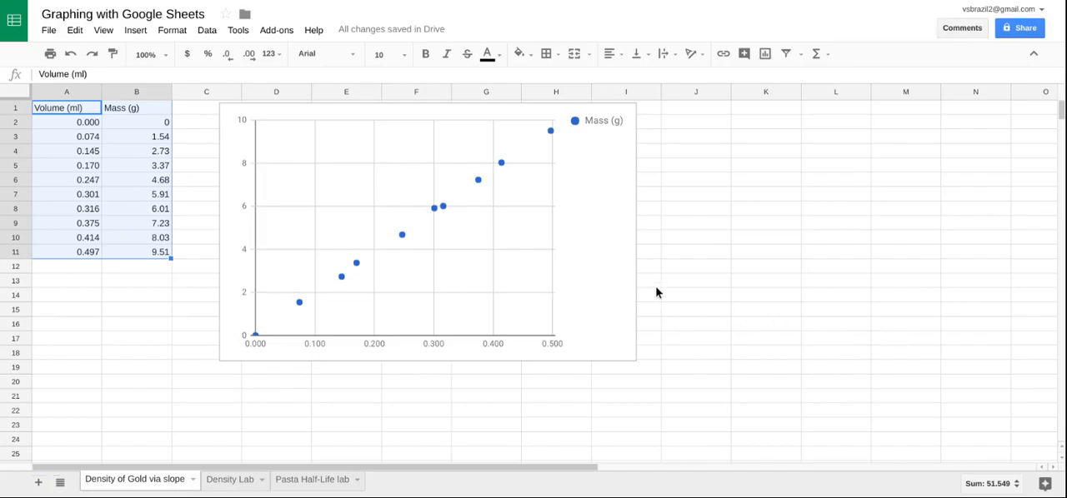
{"action": "double_click", "coordinate": [602, 261]}
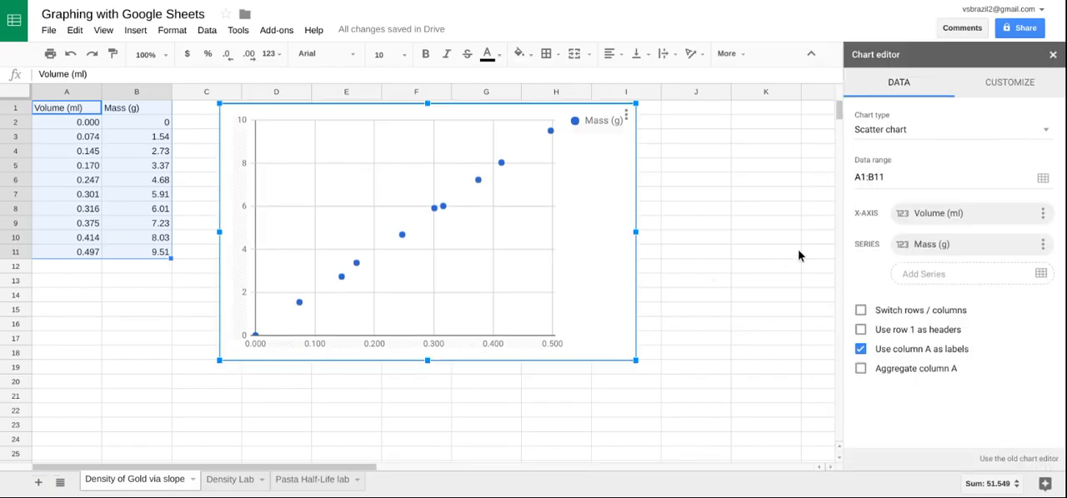
- Set the scatter chart's title to "Volume vs. Mass"
{"action": "left_click", "coordinate": [1025, 86]}
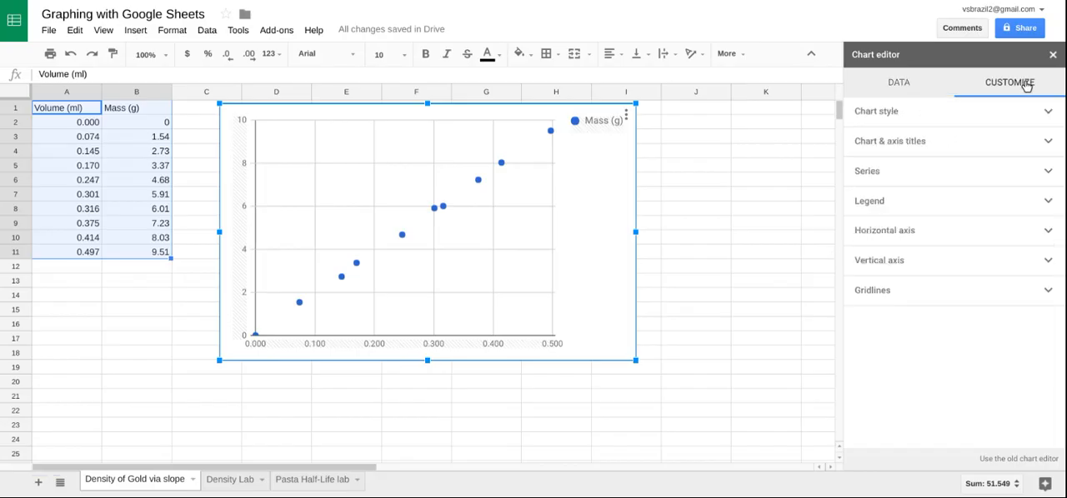
{"action": "left_click", "coordinate": [931, 145]}
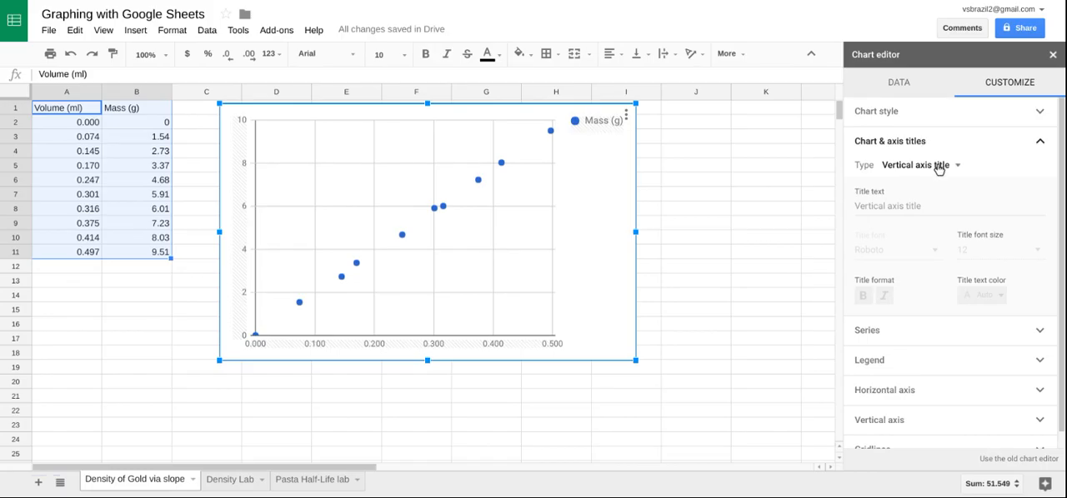
{"action": "left_click", "coordinate": [940, 166]}
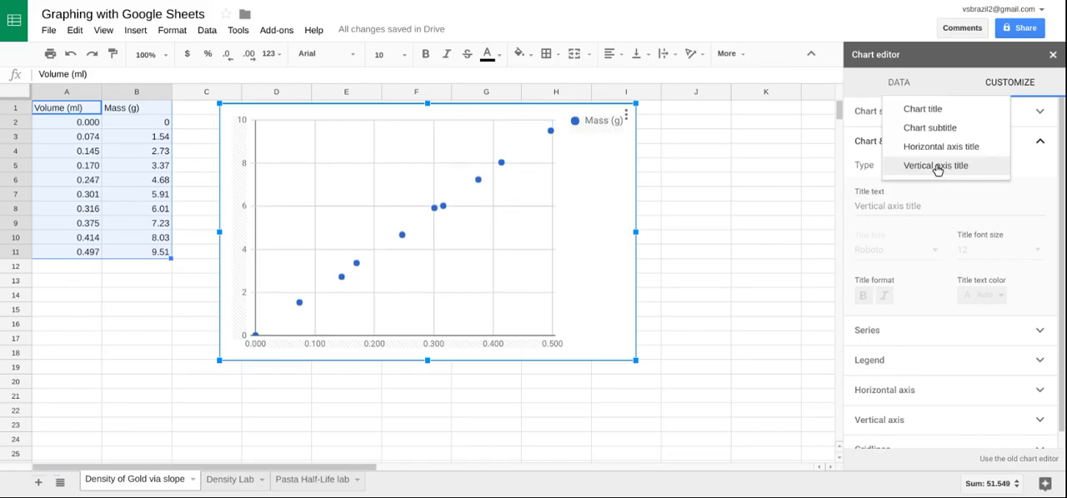
{"action": "left_click", "coordinate": [917, 116]}
{"action": "left_click", "coordinate": [886, 207]}
{"action": "type", "text": "Volume"}
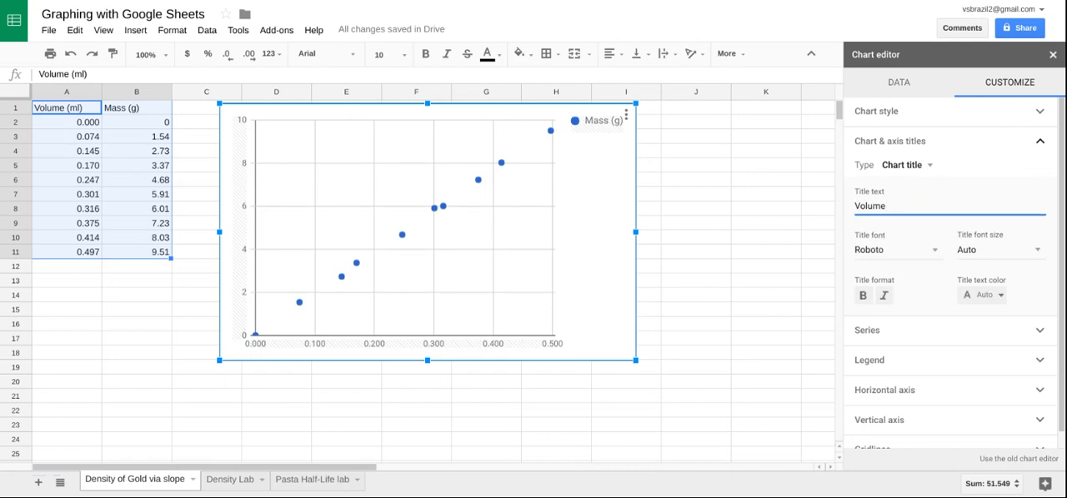
{"action": "type", "text": " vs. Mass"}
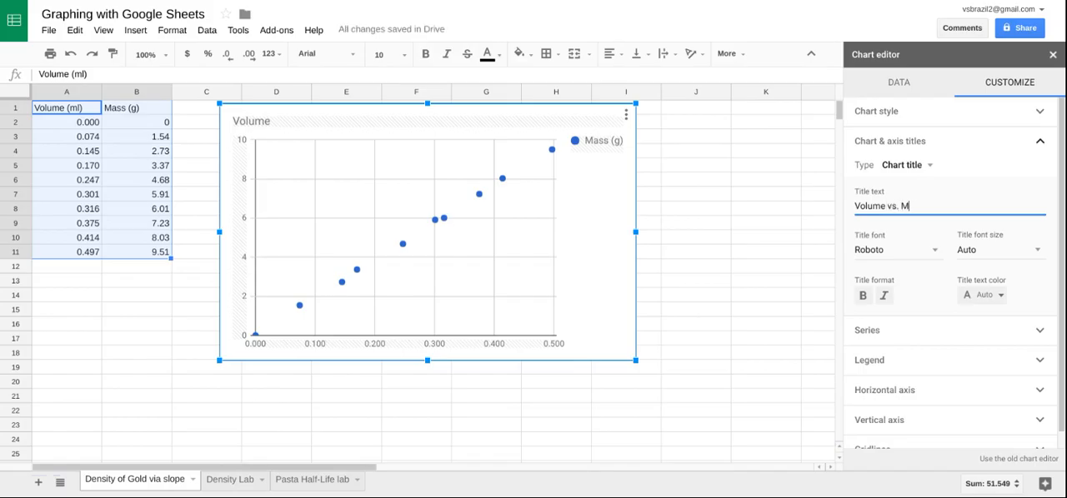
- Set the chart's horizontal axis title to "Volume (ml)"
{"action": "left_click", "coordinate": [902, 165]}
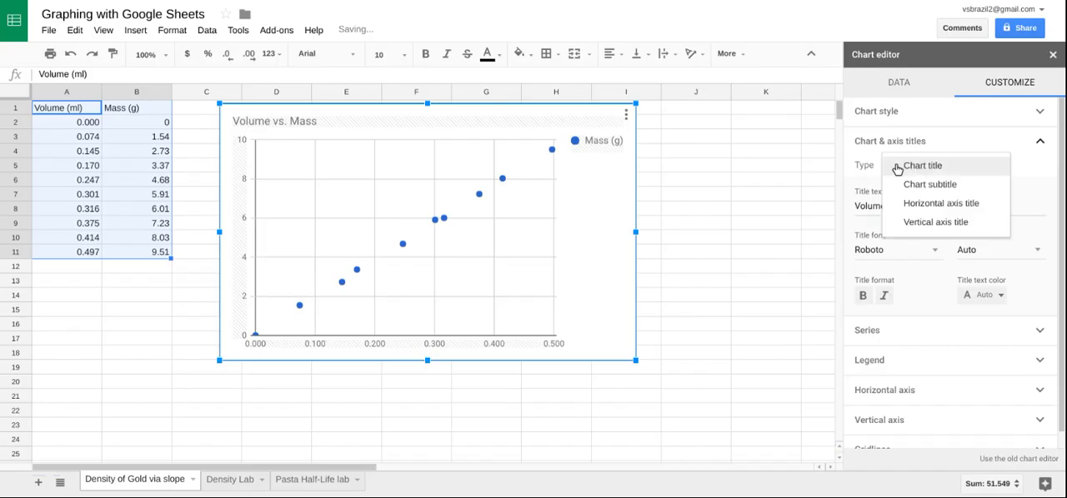
{"action": "left_click", "coordinate": [921, 204]}
{"action": "left_click", "coordinate": [919, 207]}
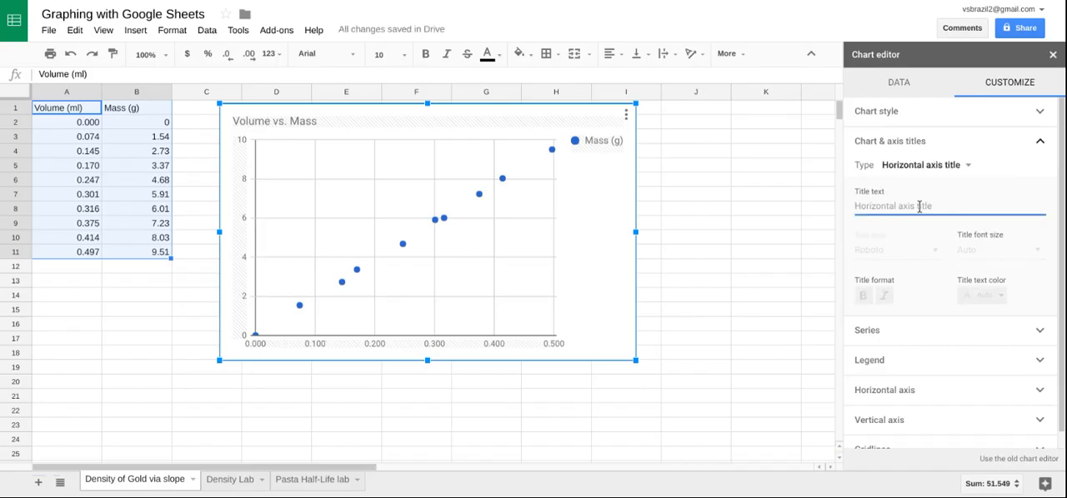
{"action": "type", "text": "Volume"}
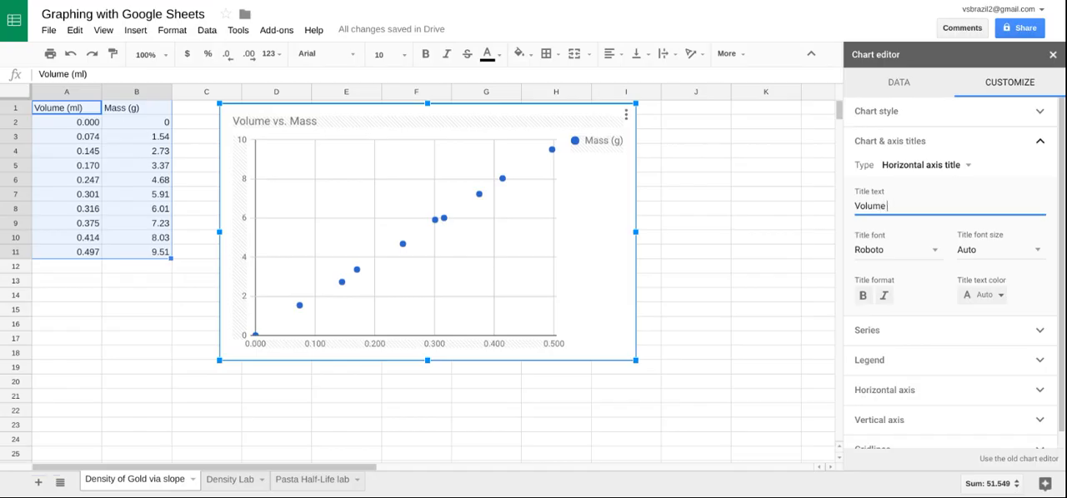
{"action": "type", "text": " ("}
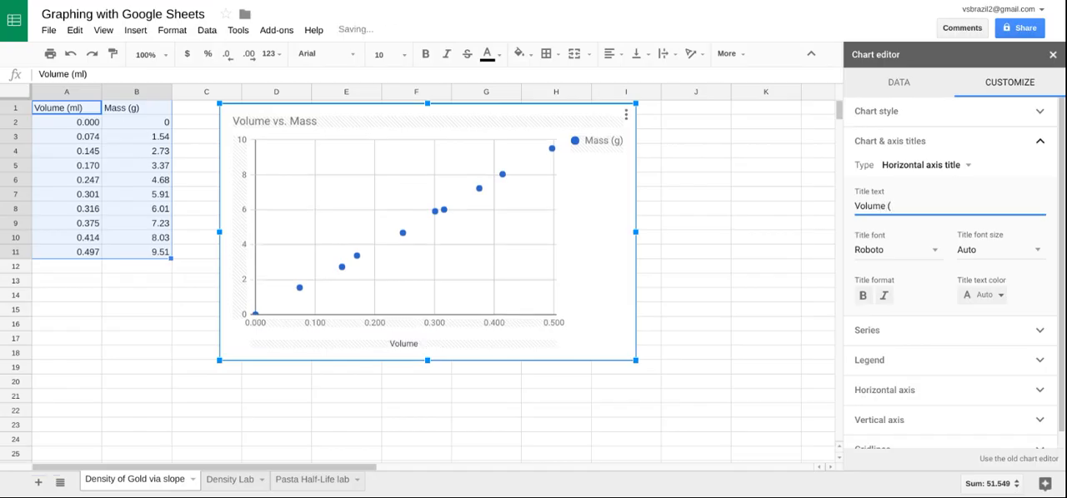
{"action": "type", "text": "ml)"}
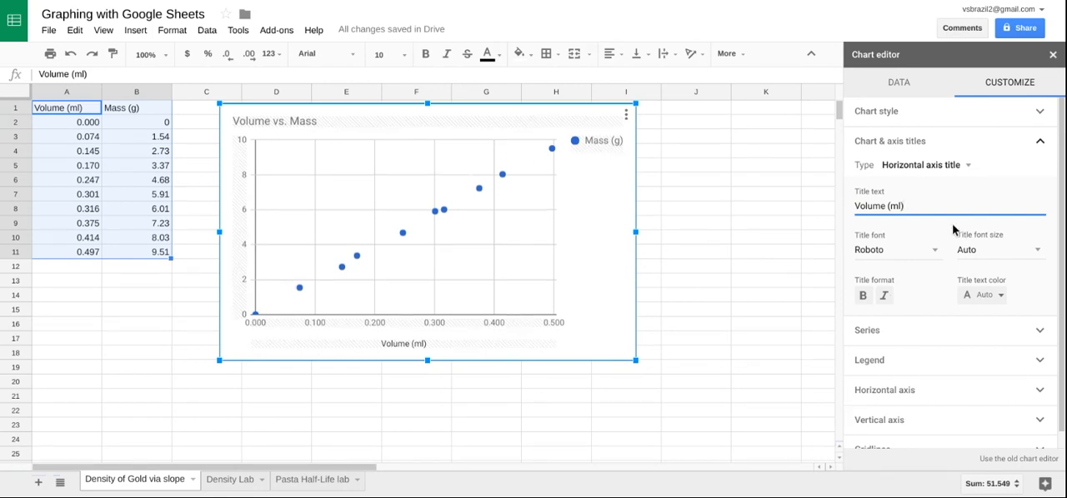
- Set the chart's vertical axis title to "Mass (g)"
{"action": "left_click", "coordinate": [927, 169]}
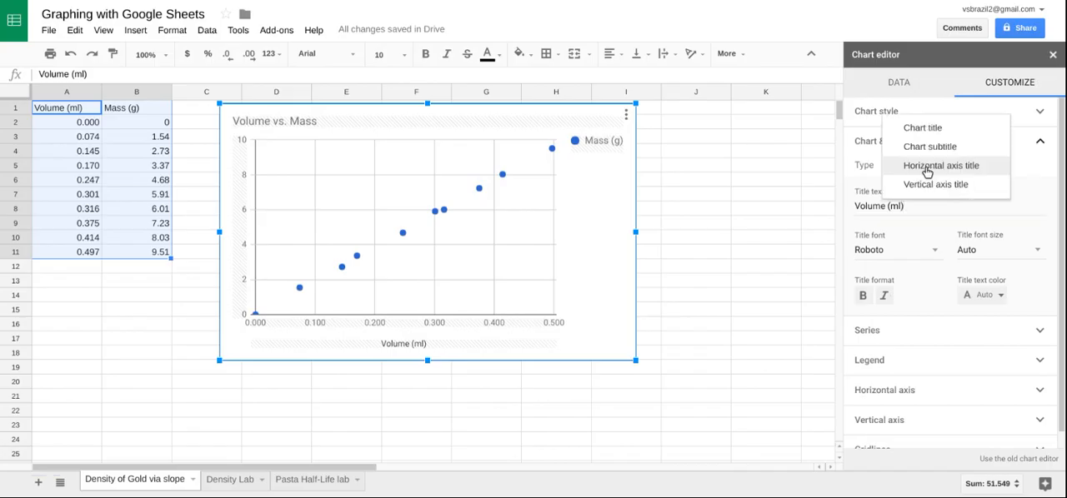
{"action": "left_click", "coordinate": [931, 188]}
{"action": "left_click", "coordinate": [934, 206]}
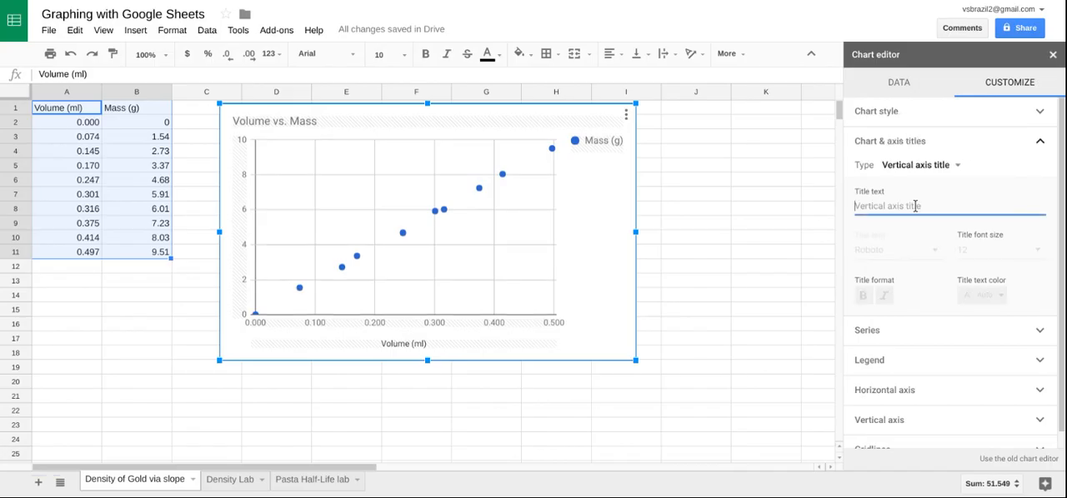
{"action": "type", "text": "Mass"}
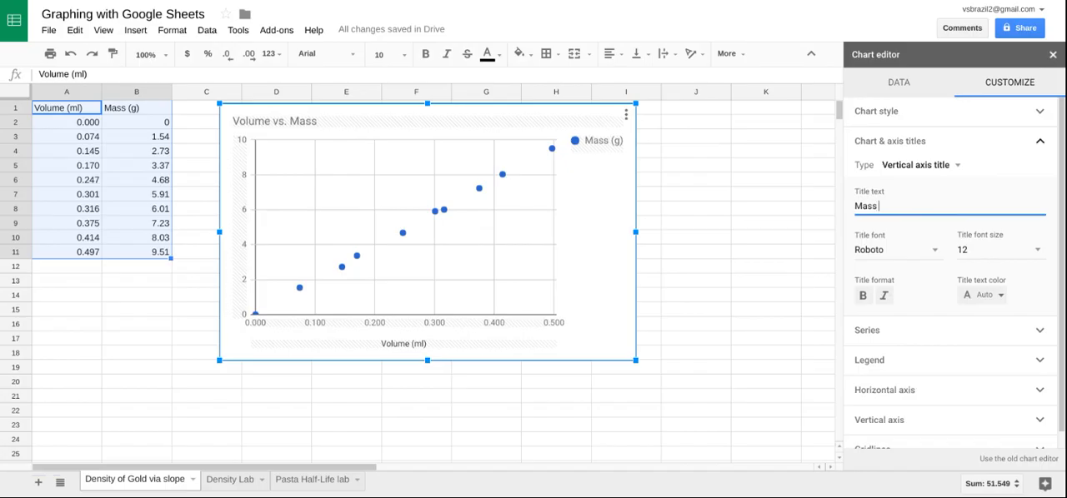
{"action": "type", "text": " (g)"}
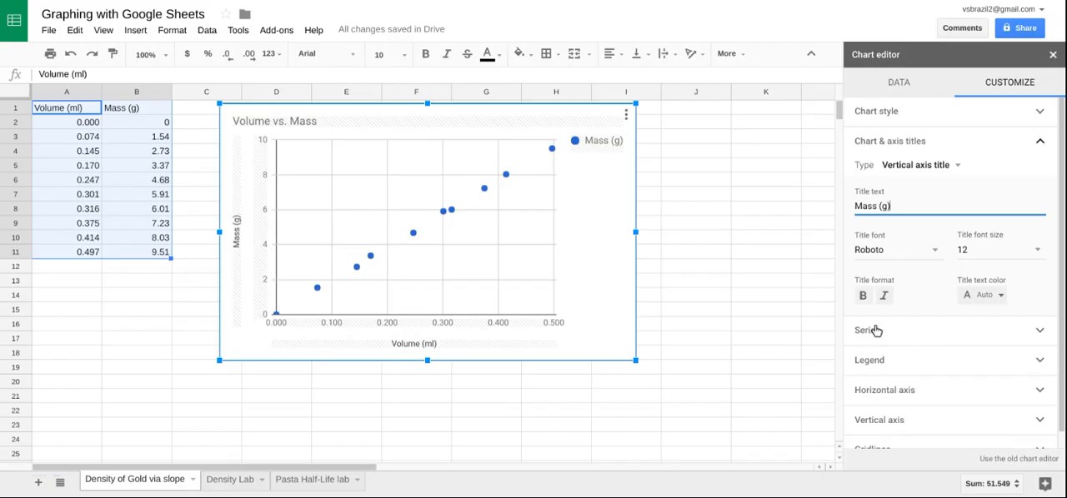
- Add a trendline of type Linear to the Mass (g) series
{"action": "left_click", "coordinate": [920, 333]}
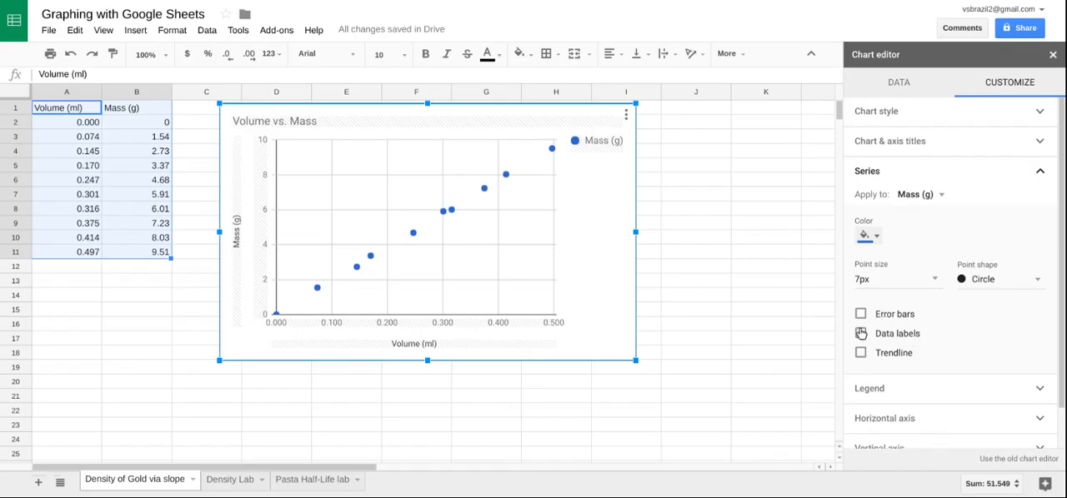
{"action": "left_click", "coordinate": [901, 360]}
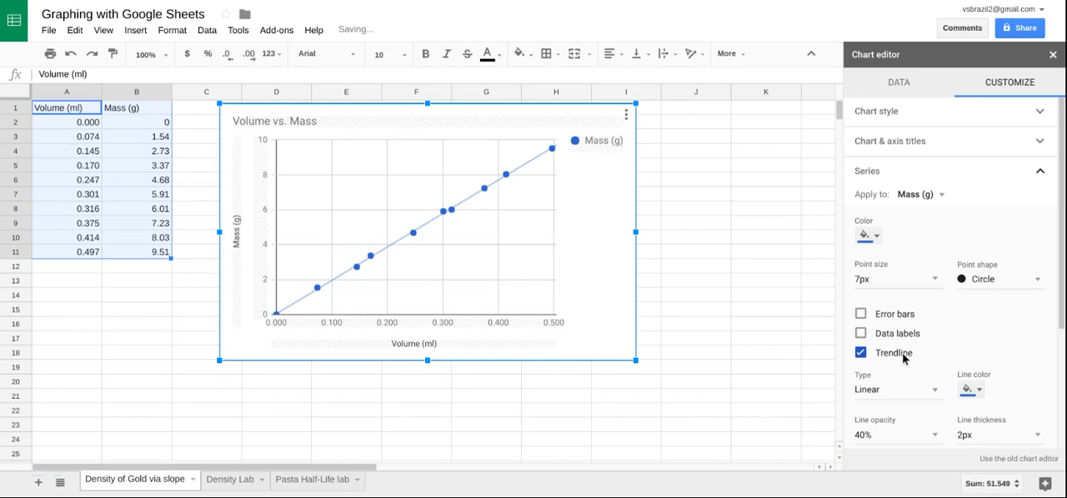
{"action": "scroll", "coordinate": [914, 367], "scroll_direction": "down", "scroll_amount": 1}
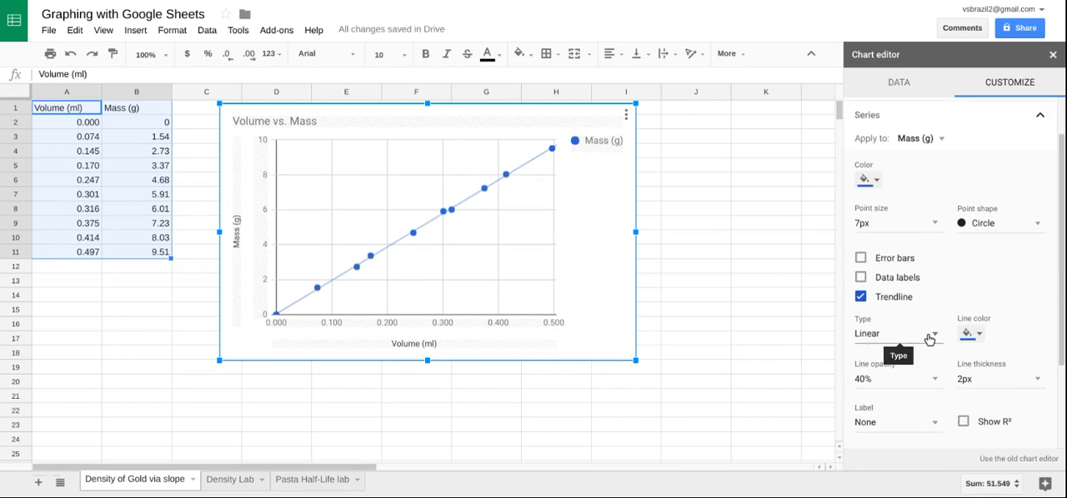
{"action": "left_click", "coordinate": [928, 339]}
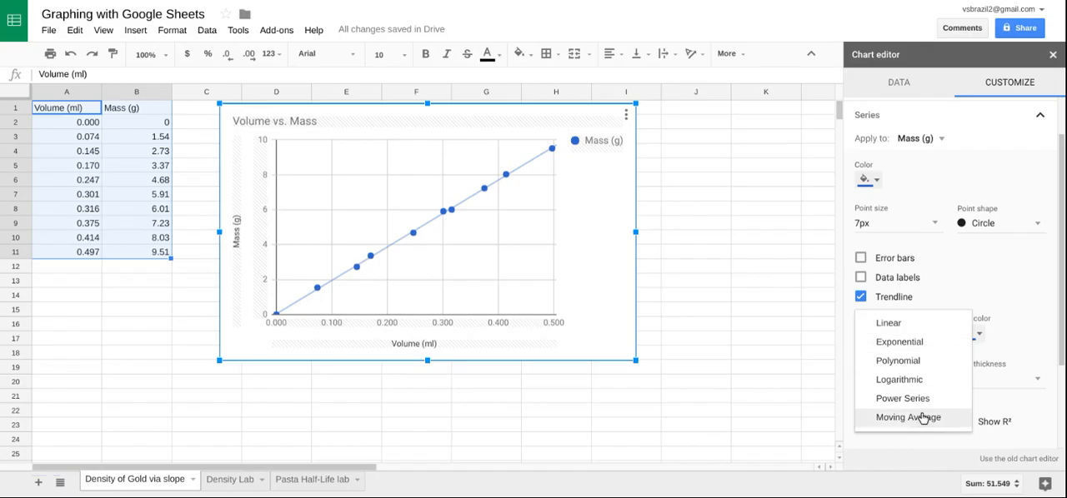
{"action": "left_click", "coordinate": [920, 329]}
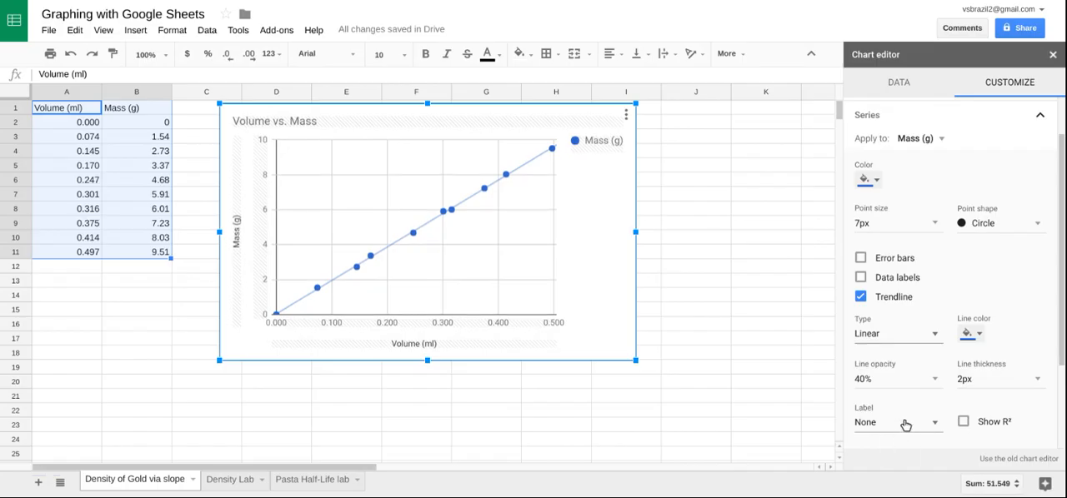
- Label the trendline with its equation and finish editing the chart
{"action": "left_click", "coordinate": [875, 428]}
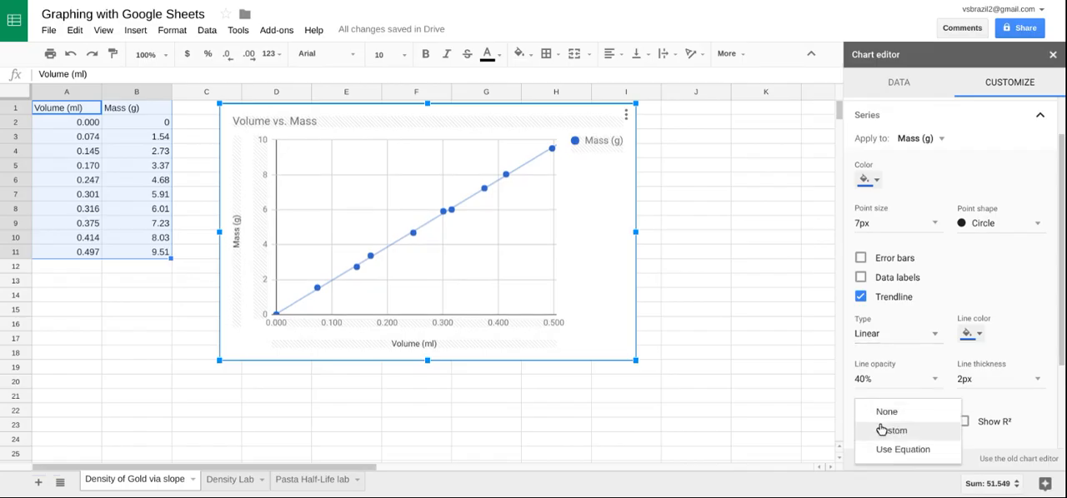
{"action": "left_click", "coordinate": [922, 454]}
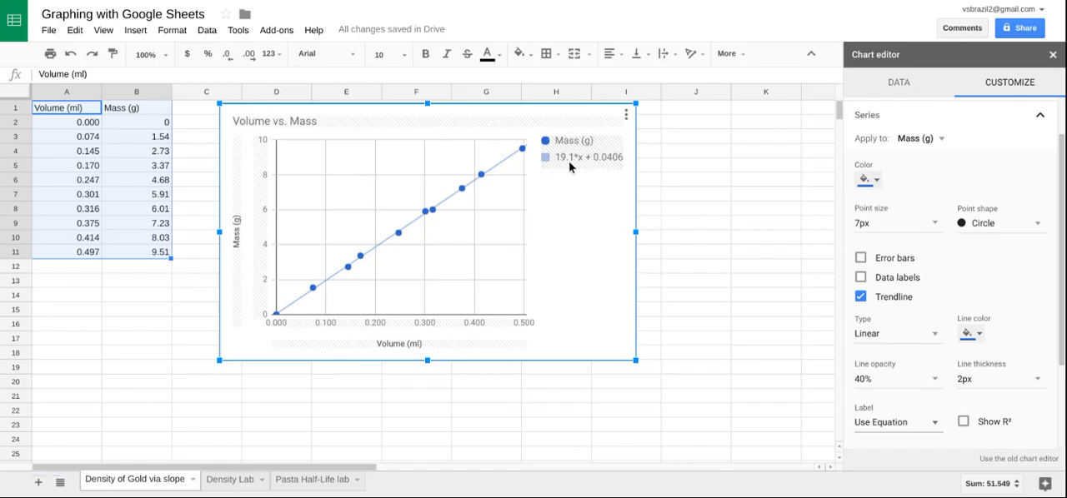
{"action": "left_click", "coordinate": [697, 195]}
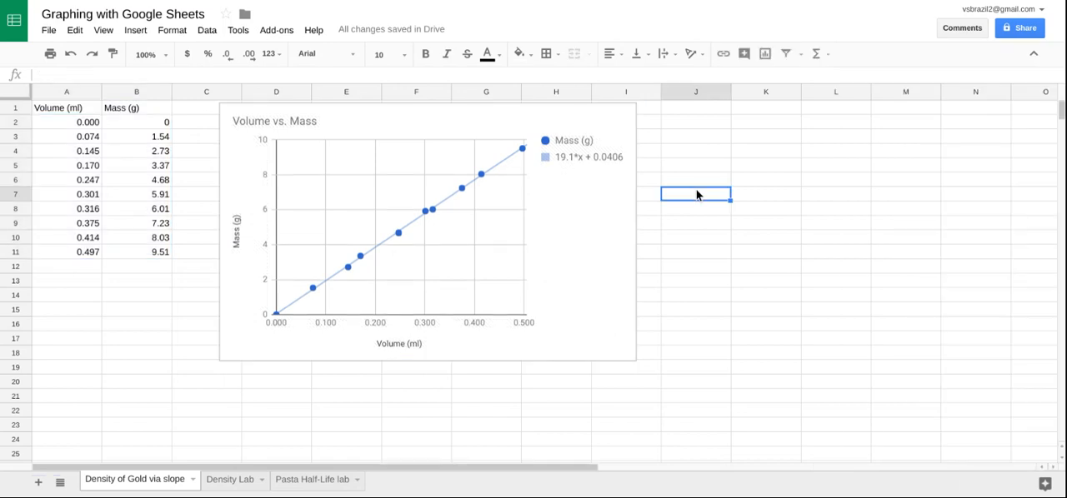